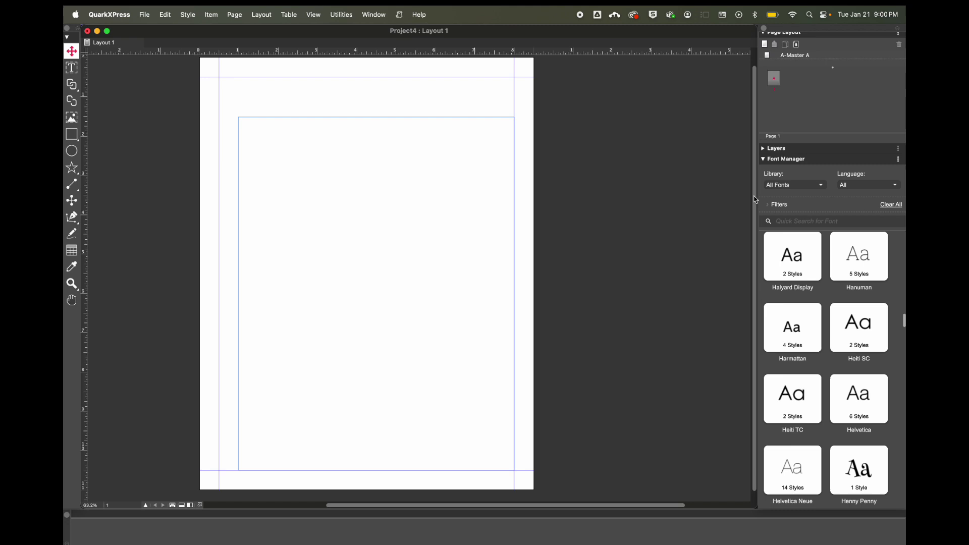
- Float the Font Manager, browse Google Fonts, then return to All Fonts showing Aboreto
left_click_drag(831, 165, 603, 165)
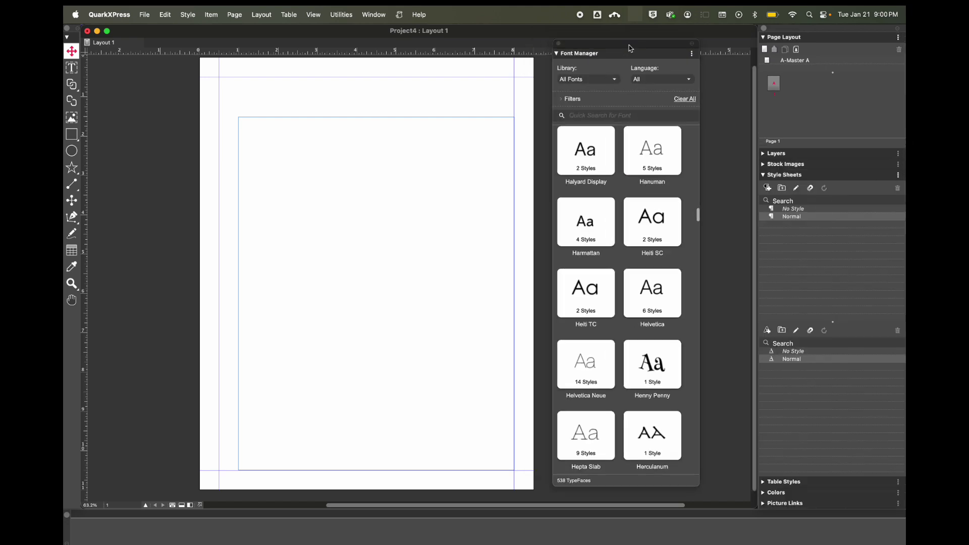
left_click_drag(606, 33, 634, 53)
scroll(625, 224, "down", 1)
scroll(625, 223, "down", 2)
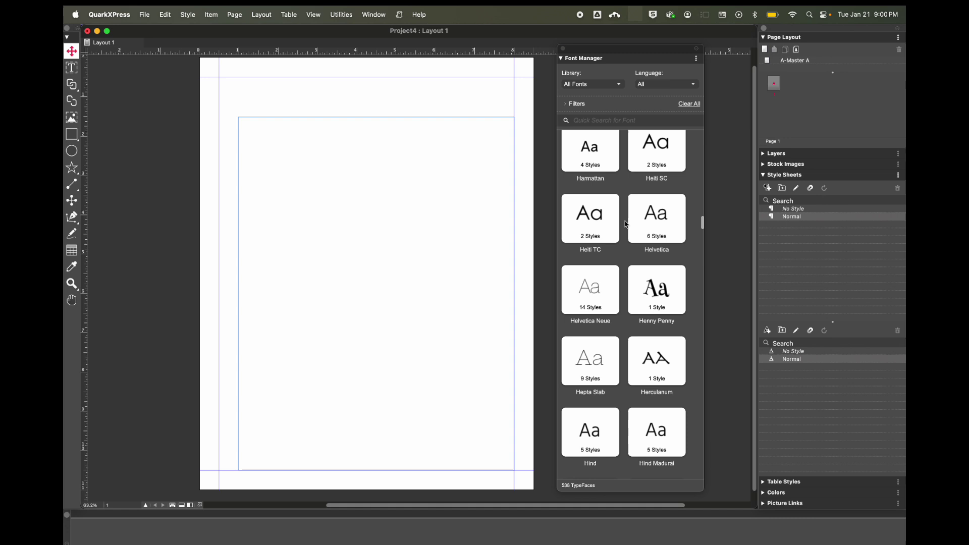
scroll(625, 224, "down", 2)
scroll(625, 224, "down", 2)
scroll(625, 223, "down", 2)
scroll(626, 223, "down", 3)
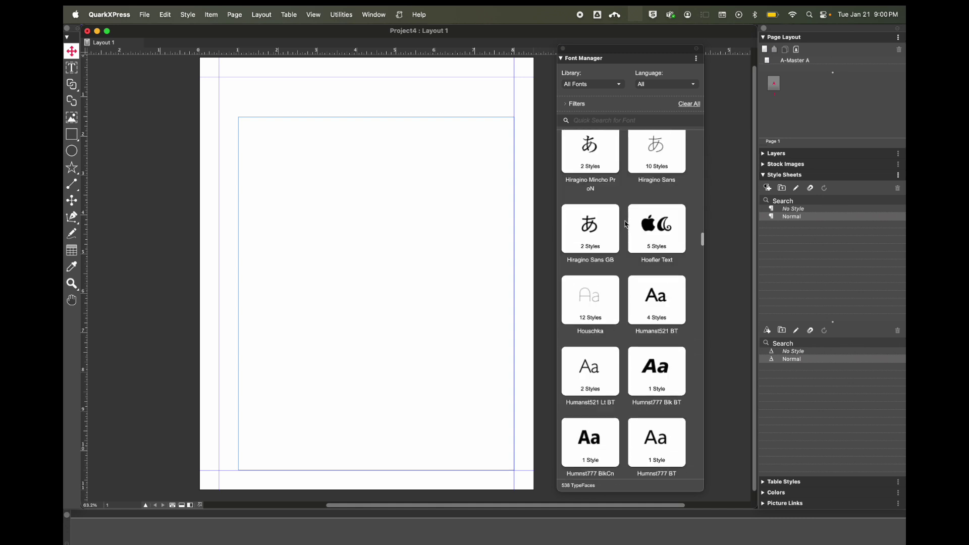
scroll(625, 224, "down", 3)
scroll(625, 223, "down", 3)
scroll(625, 224, "down", 2)
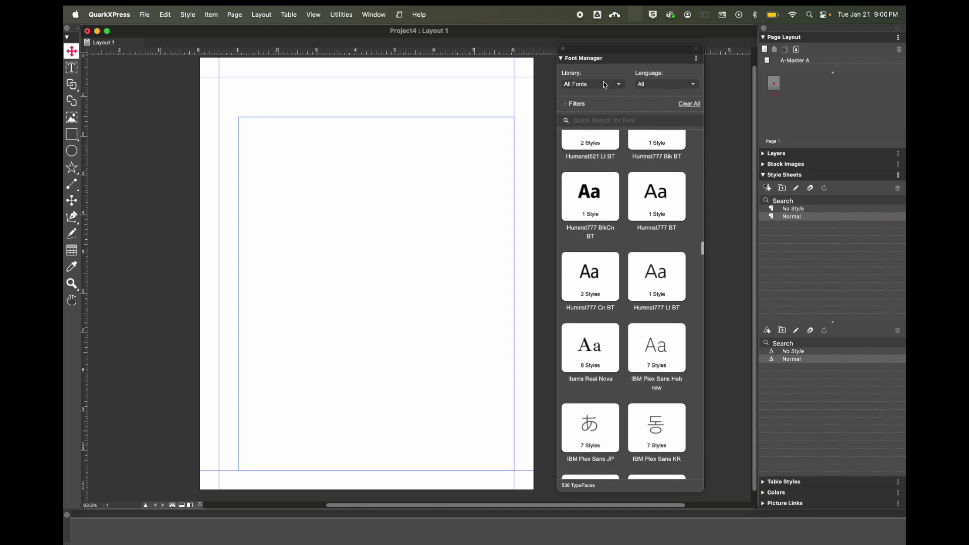
left_click(604, 84)
left_click(591, 124)
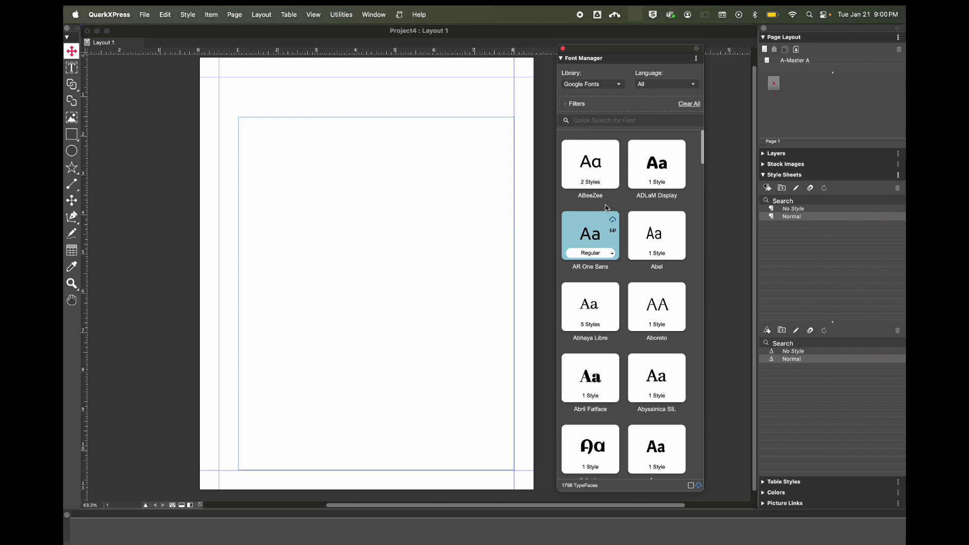
left_click(602, 84)
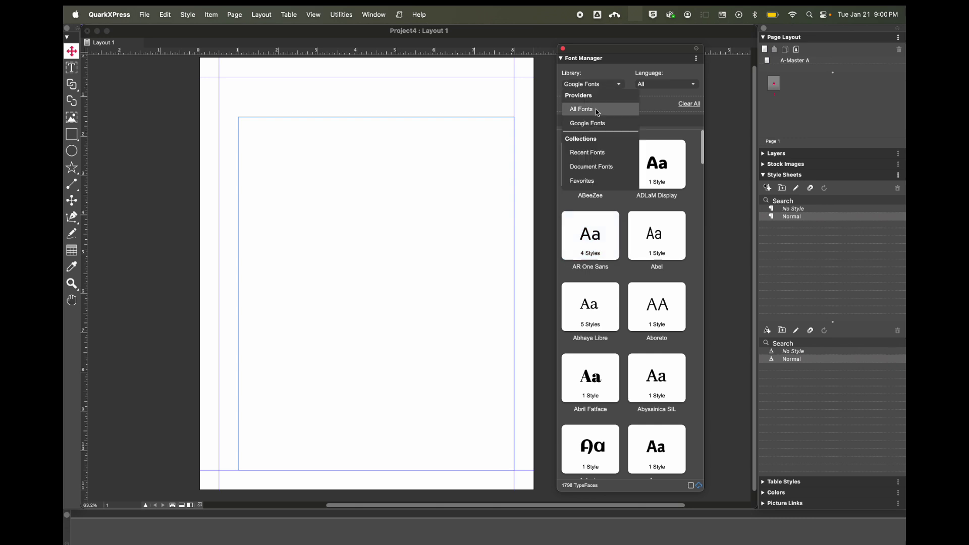
left_click(596, 109)
scroll(601, 290, "down", 3)
scroll(602, 290, "down", 3)
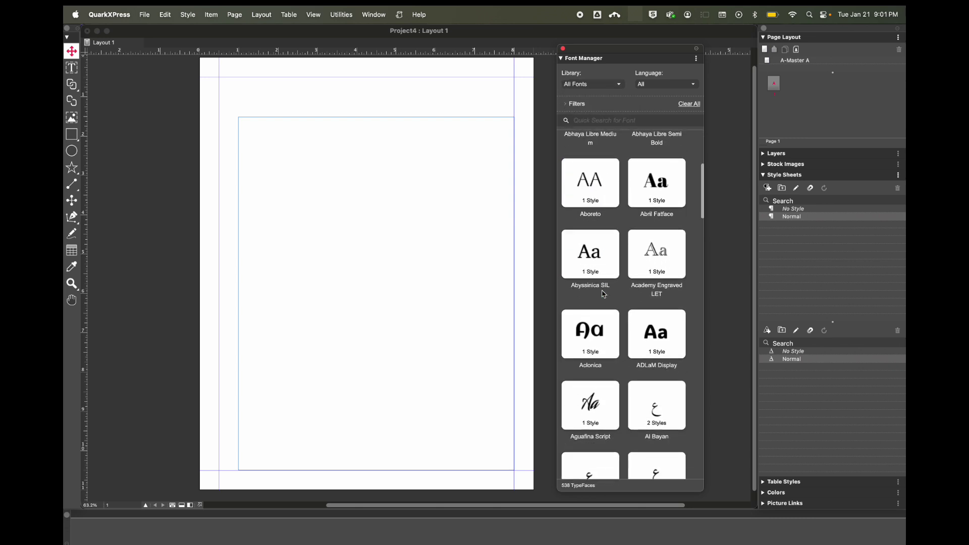
scroll(602, 290, "down", 1)
scroll(598, 242, "up", 1)
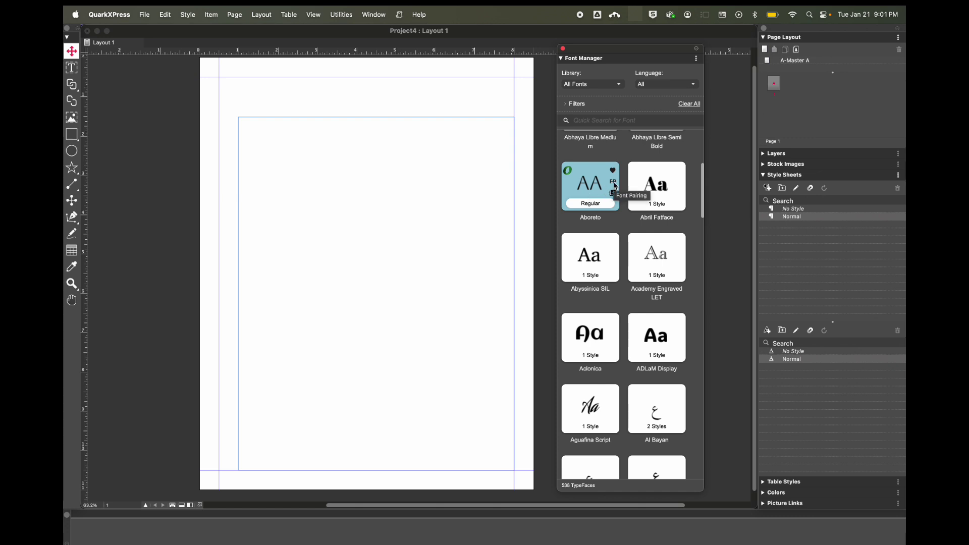
- Pair fonts for Aboreto, regenerating until H2 is M PLUS 1 Code 700 with Podkova body
left_click(614, 184)
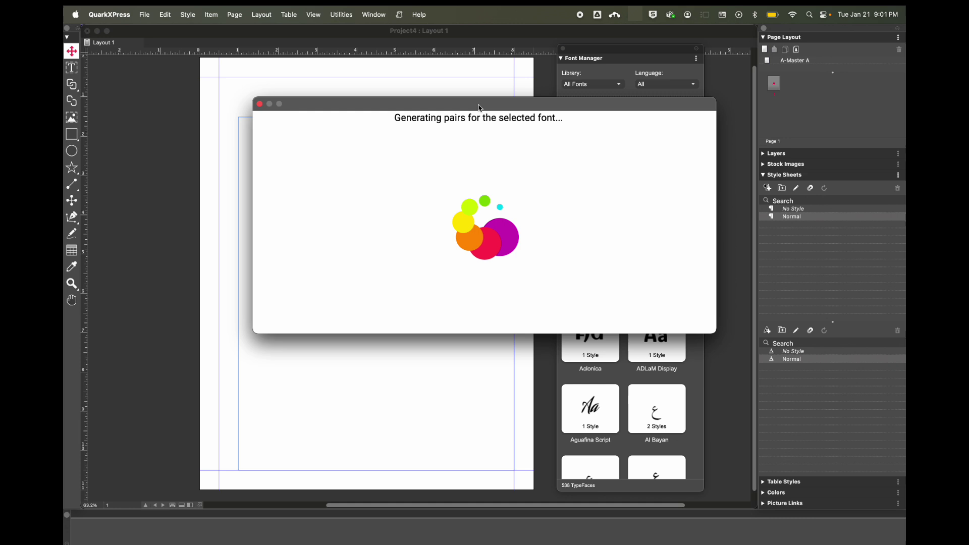
left_click_drag(478, 106, 442, 106)
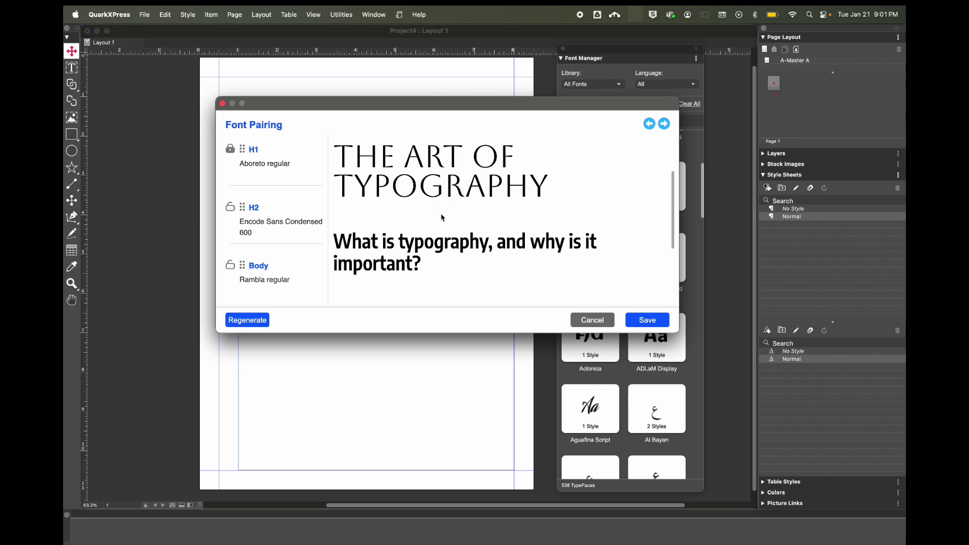
scroll(442, 217, "down", 2)
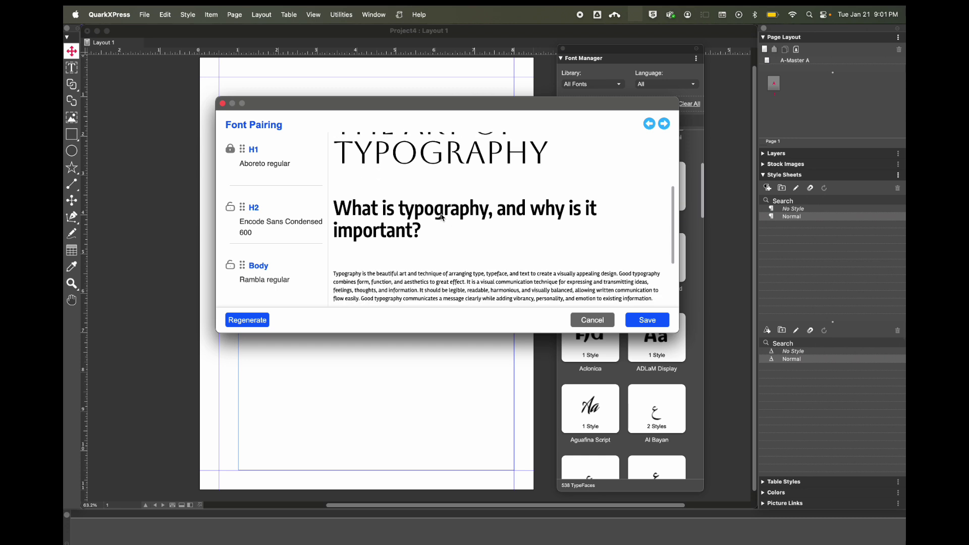
scroll(442, 217, "up", 3)
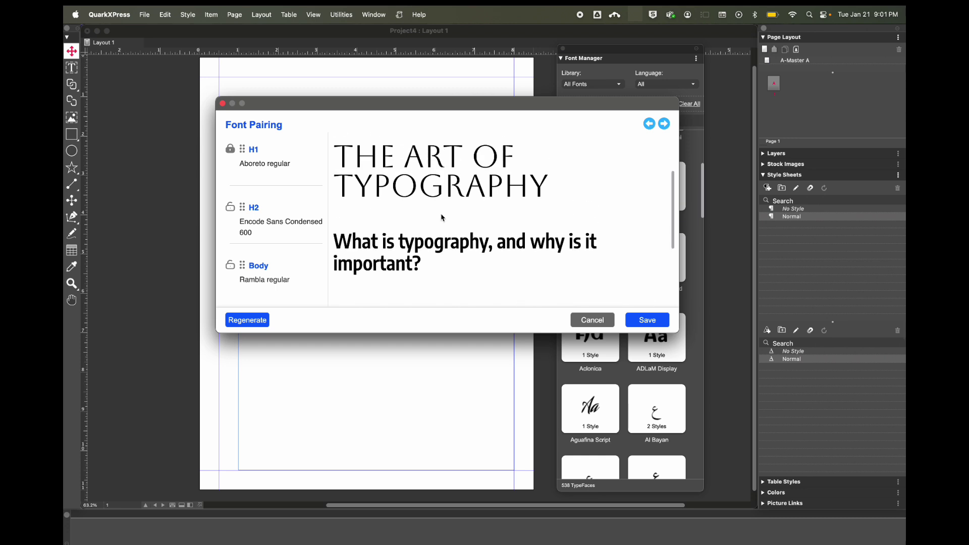
scroll(442, 217, "down", 2)
scroll(450, 243, "up", 3)
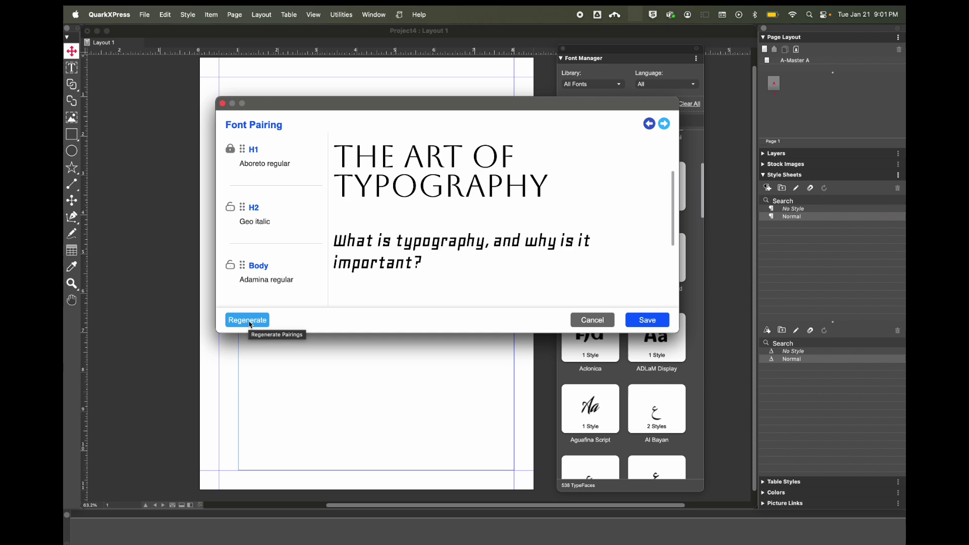
left_click(247, 320)
scroll(456, 230, "down", 2)
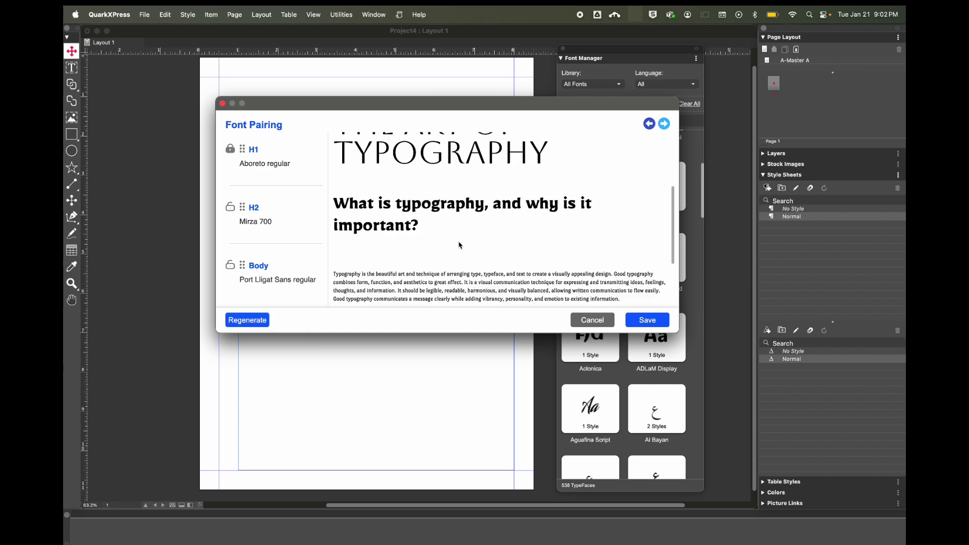
scroll(483, 251, "up", 3)
left_click(246, 320)
scroll(393, 269, "down", 2)
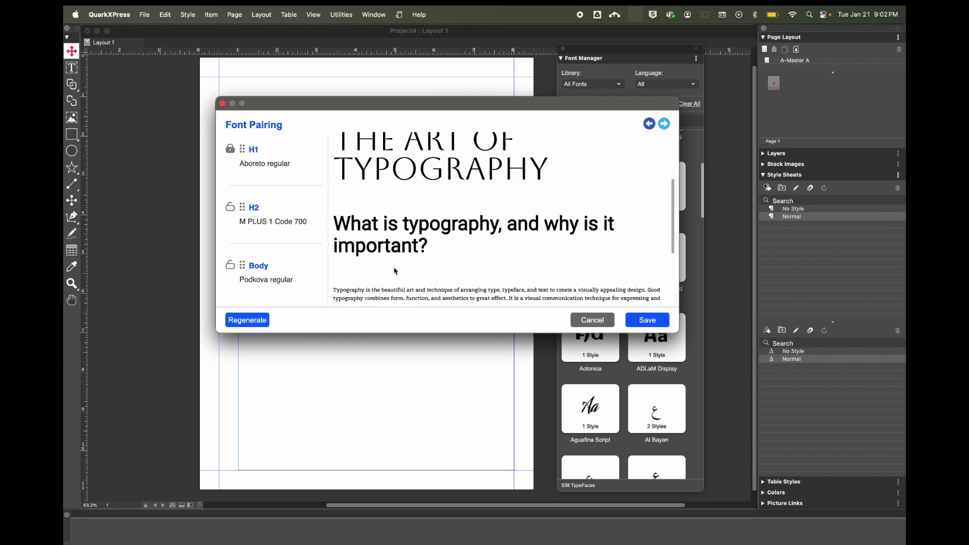
scroll(394, 269, "up", 2)
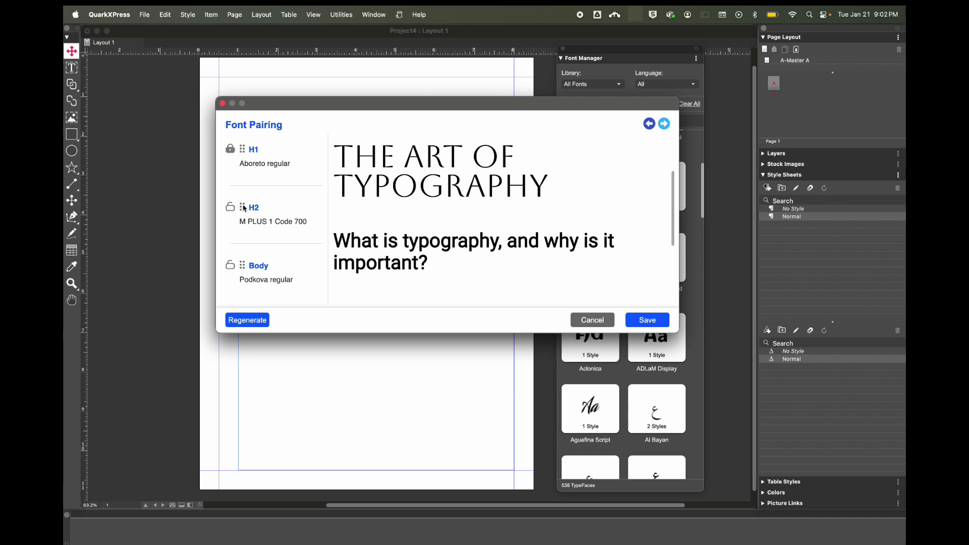
- Swap and lock Aboreto, then regenerate to get Rum Raisin subheads and Playfair body
left_click_drag(243, 208, 243, 149)
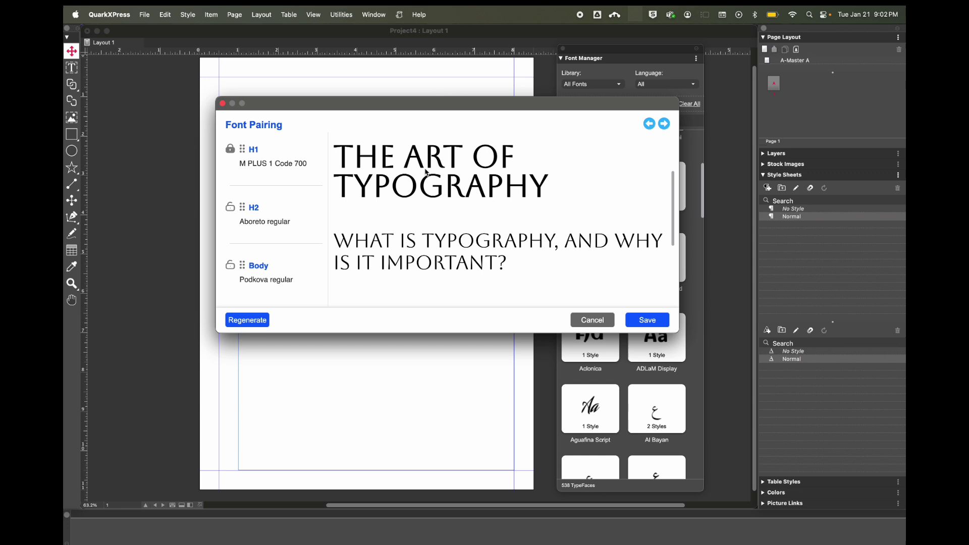
left_click(230, 208)
left_click(247, 321)
left_click(248, 320)
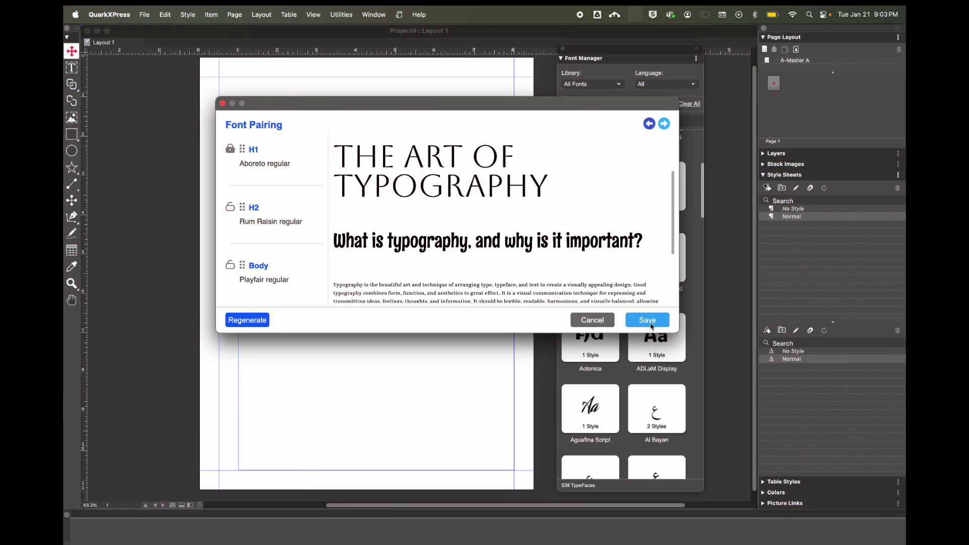
- Save the pairing as 'Style Group' and expand it to show Heading 1–6 and Paragraph
left_click(649, 323)
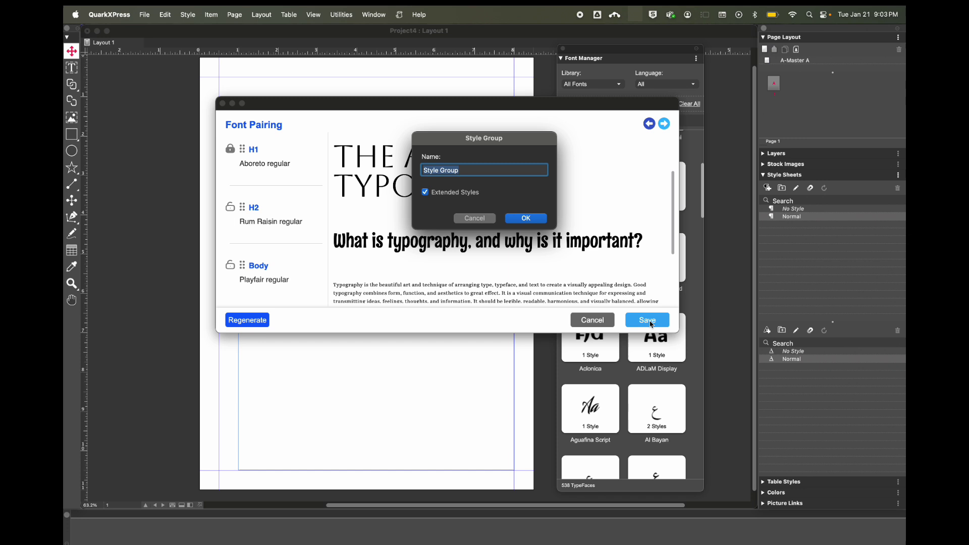
left_click(527, 219)
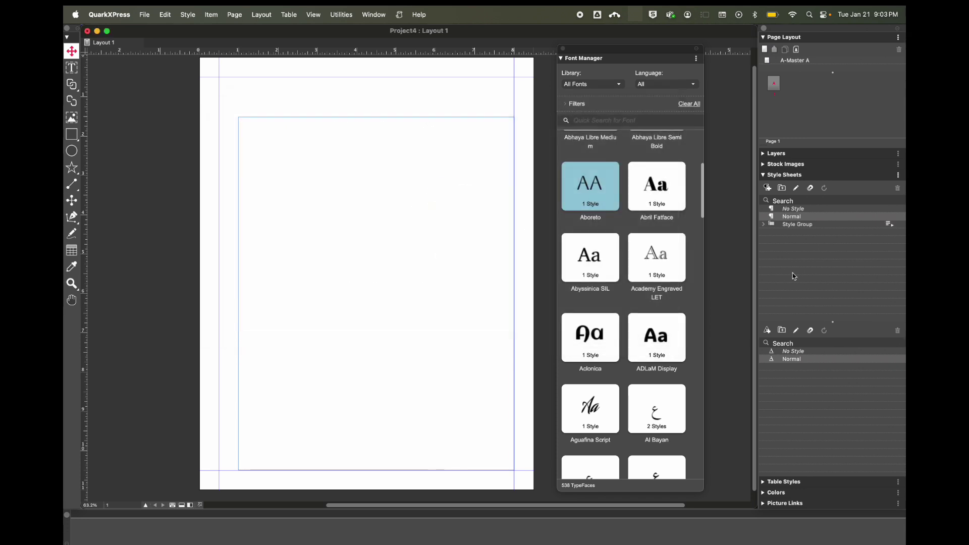
left_click(764, 225)
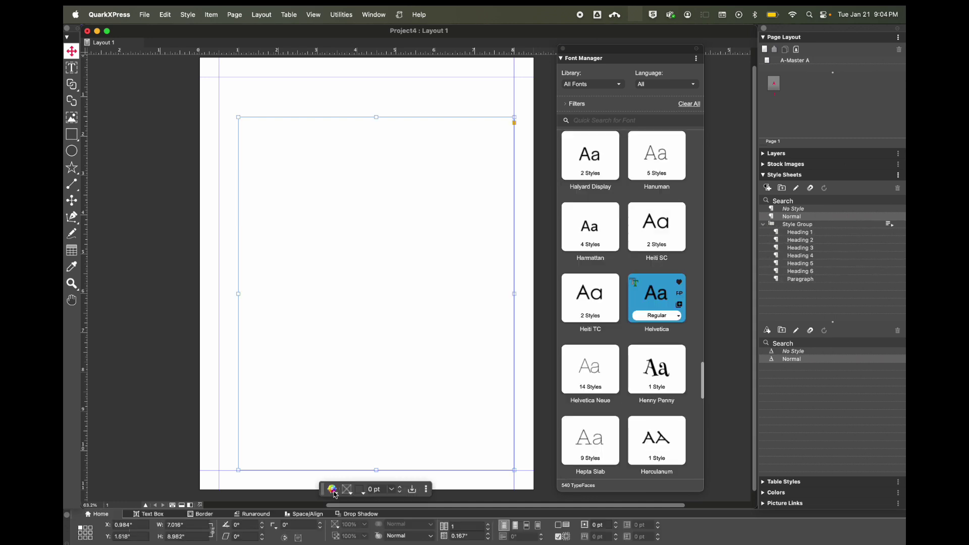
- Generate an AI article on the Indian subcontinent and insert it into the text box
left_click(334, 490)
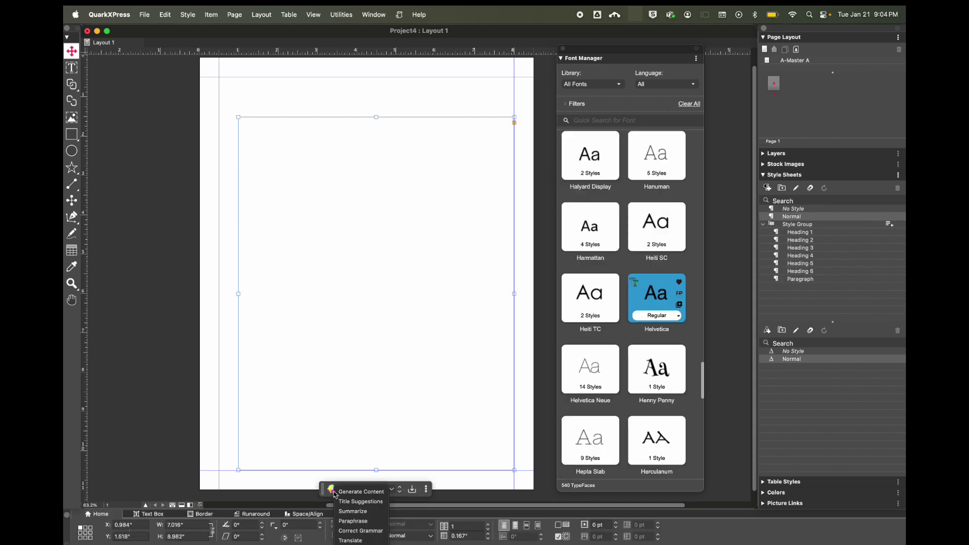
left_click(361, 493)
type("100 words on indian sub continen")
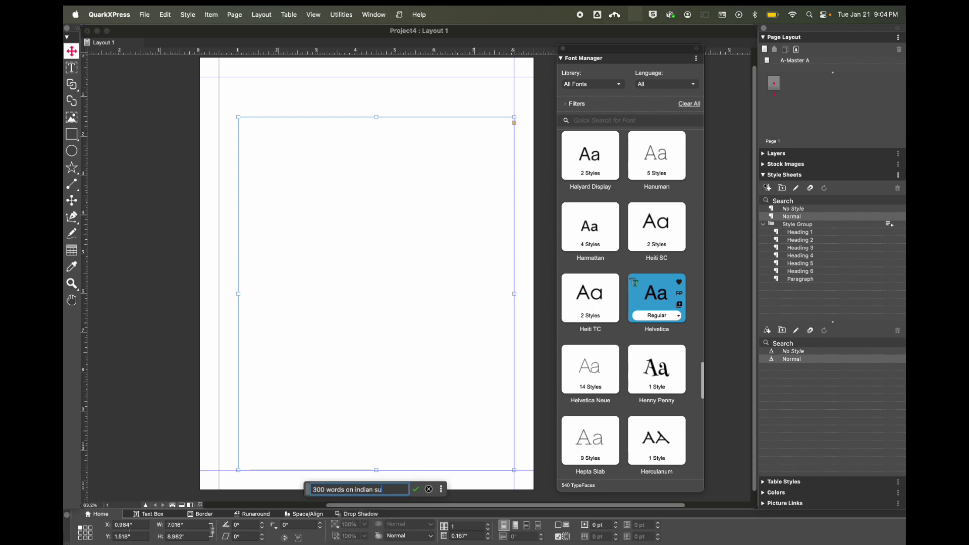
key("Return")
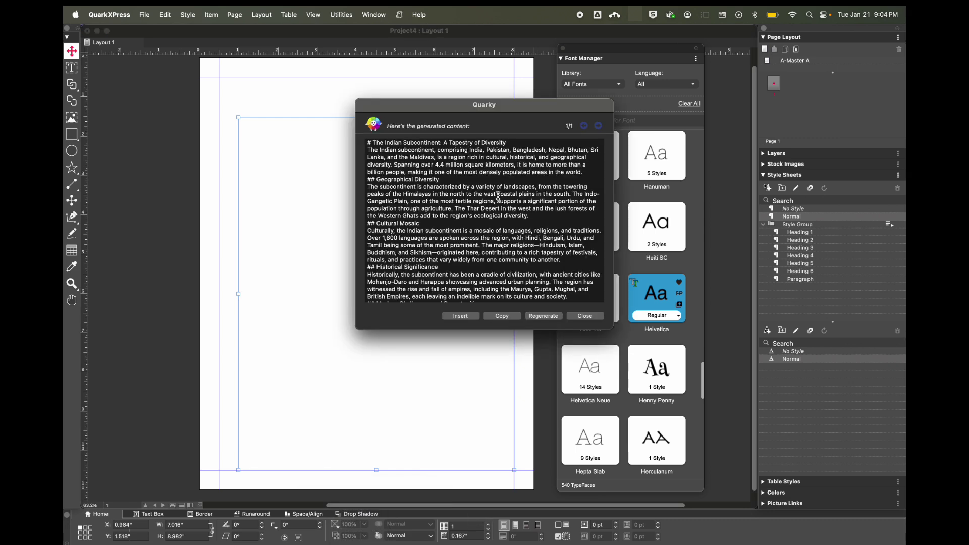
left_click(461, 316)
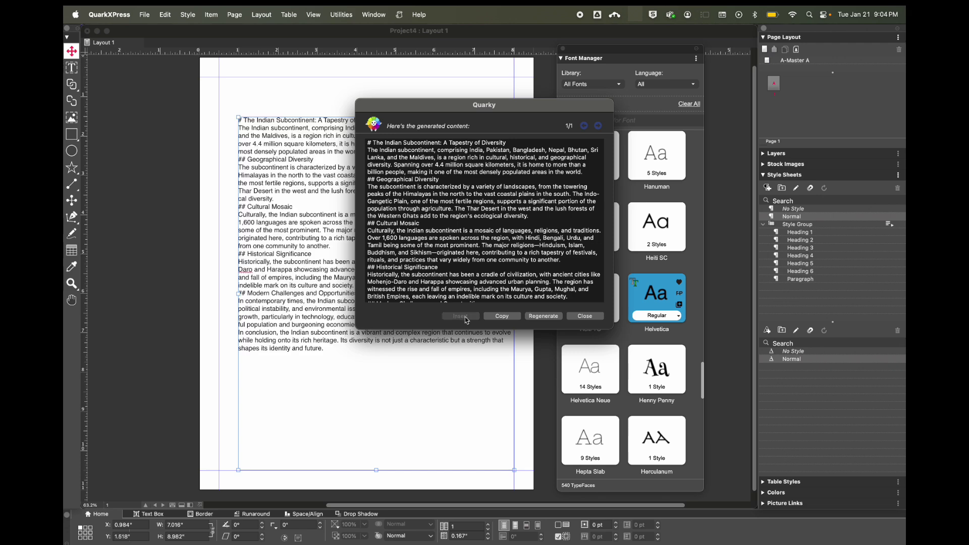
left_click(585, 315)
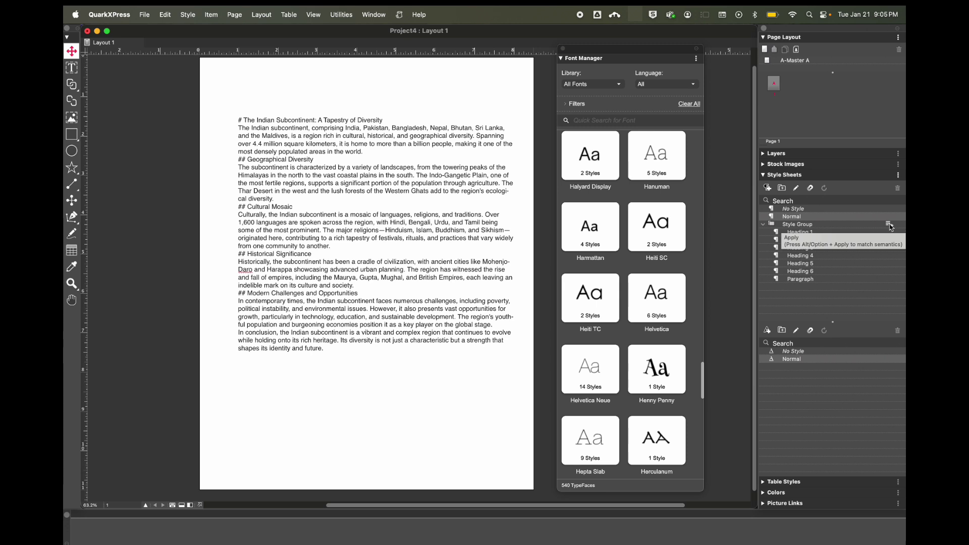
- Apply Style Group to the article by heading tags, then duplicate it without 'copy' in its name
left_click(891, 226)
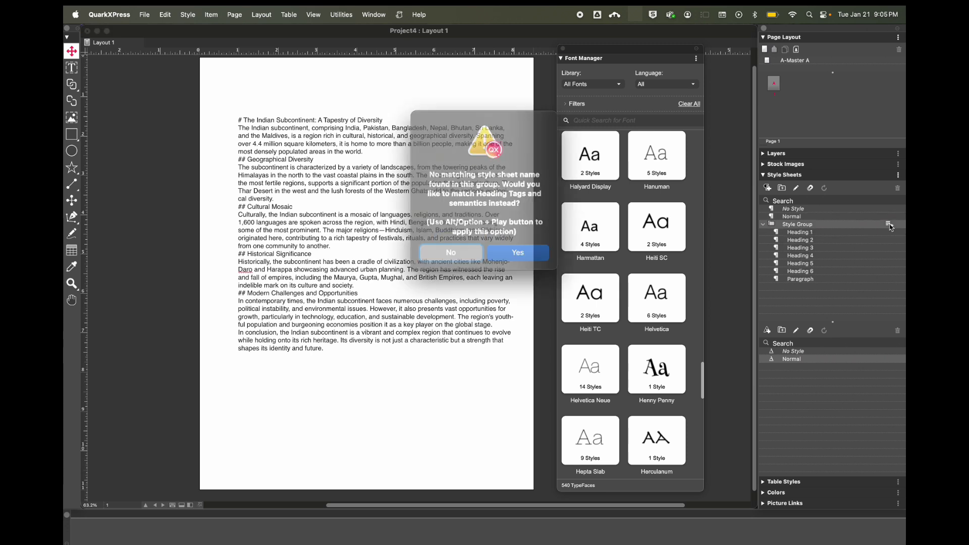
left_click(514, 245)
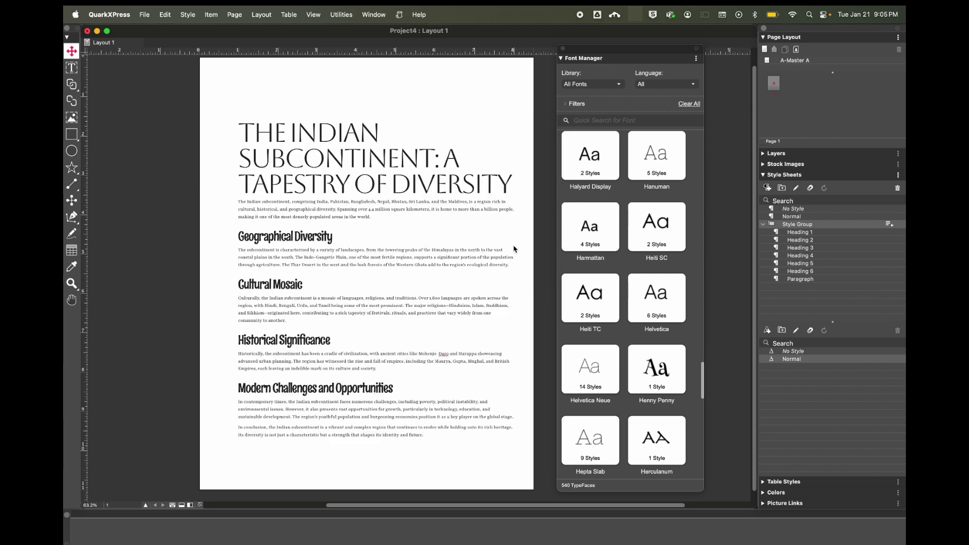
left_click(810, 188)
key("BackSpace")
key("BackSpace")
key("BackSpace")
- Confirm Style Group 1, then save an Abril Fatface, Rozha One, Ropa Sans pairing over the group
left_click(559, 197)
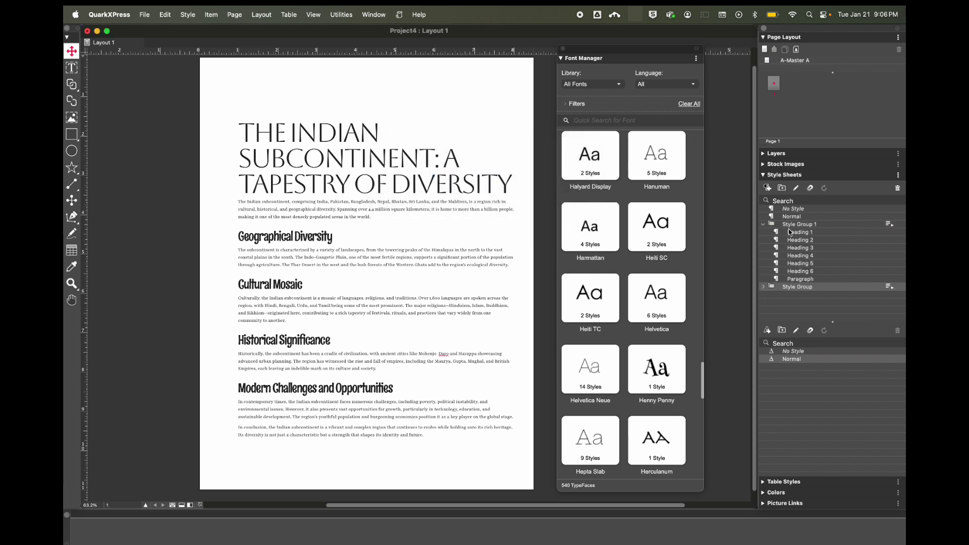
left_click(657, 298)
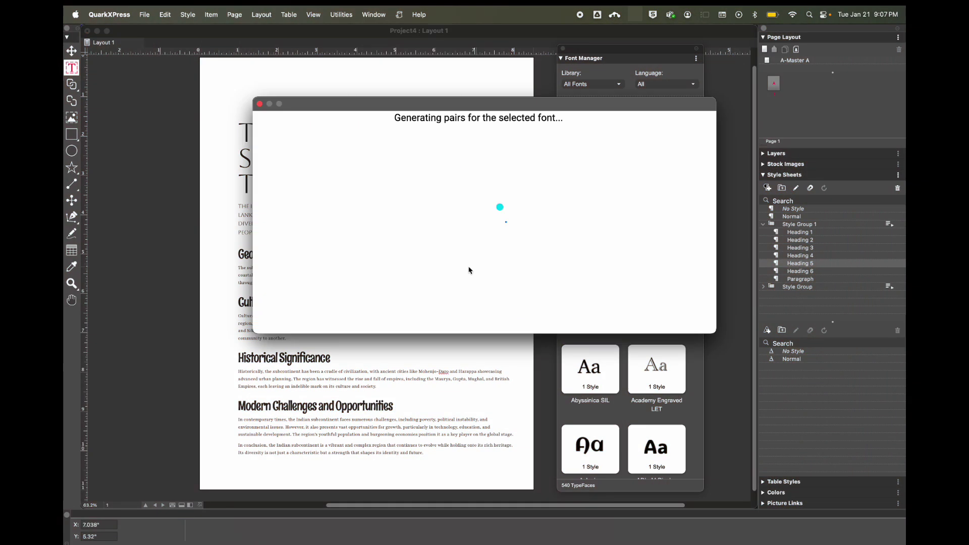
left_click(284, 320)
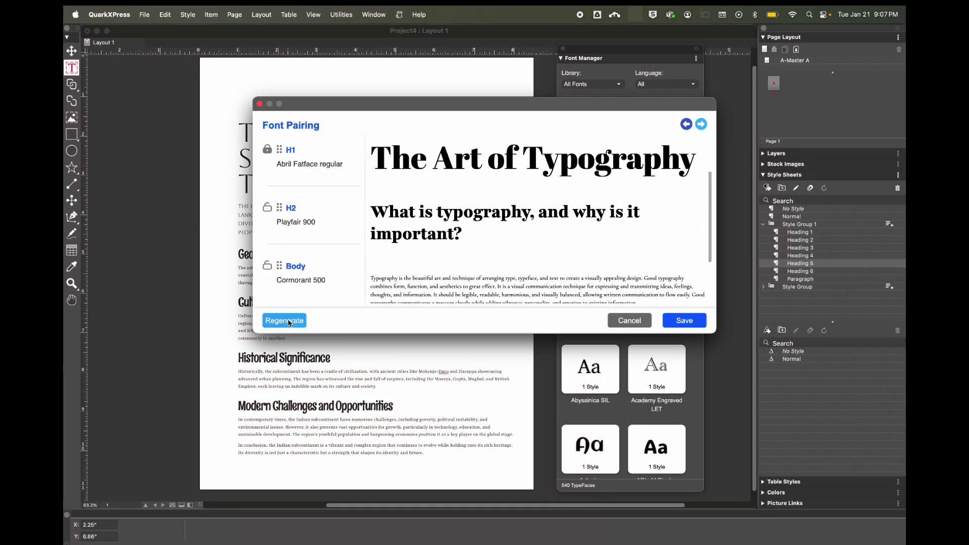
left_click(686, 321)
left_click(408, 203)
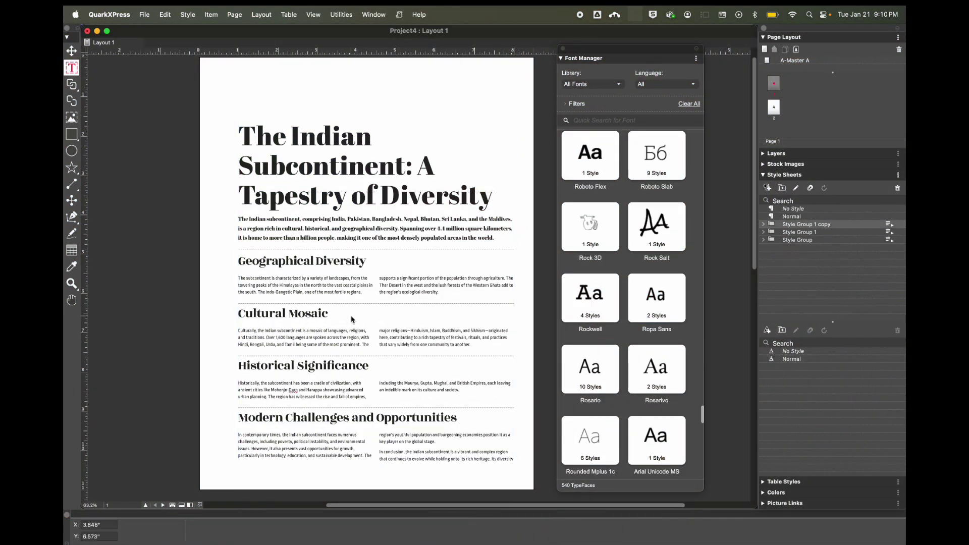
scroll(591, 394, "down", 5)
scroll(591, 341, "down", 3)
- Save a Birthstone Bounce, Mali and Krub pairing as the article's style group
left_click(616, 343)
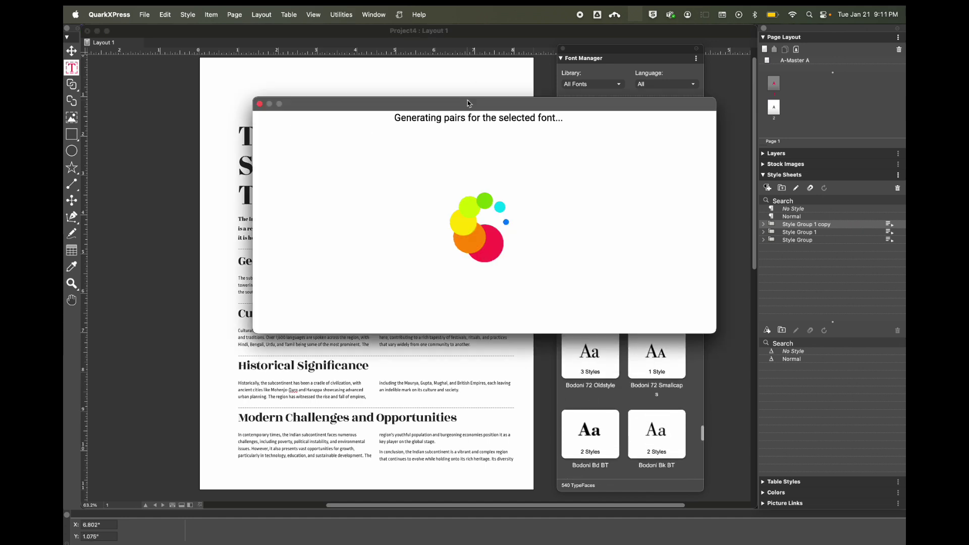
left_click(684, 321)
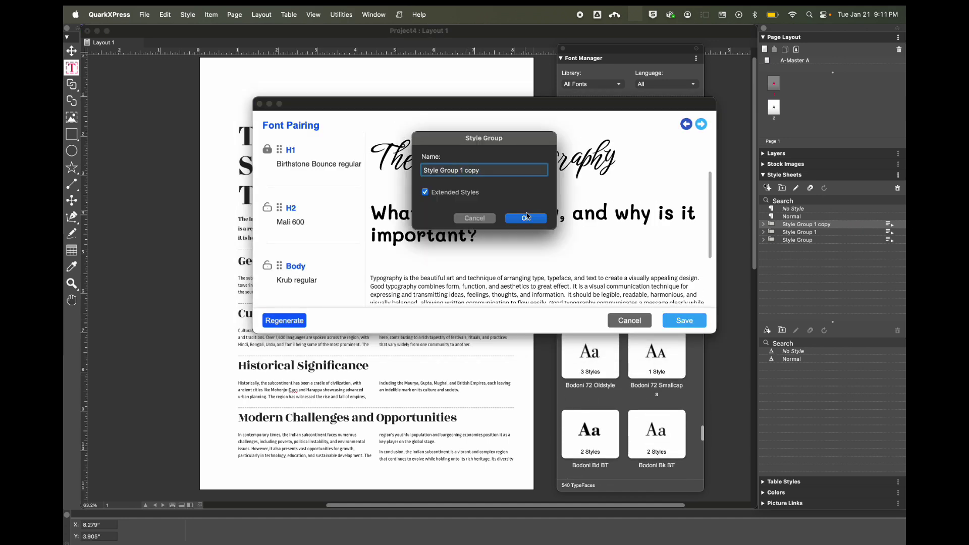
key("Return")
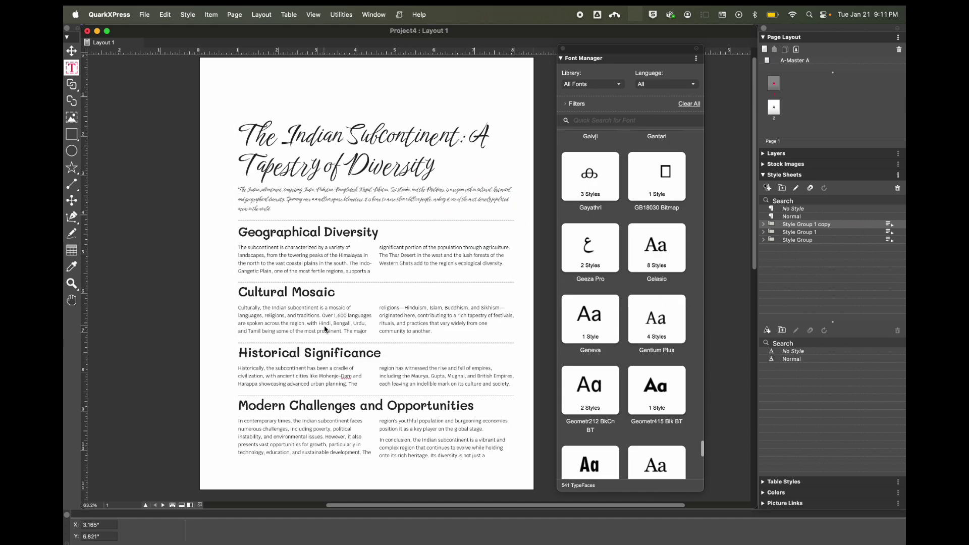